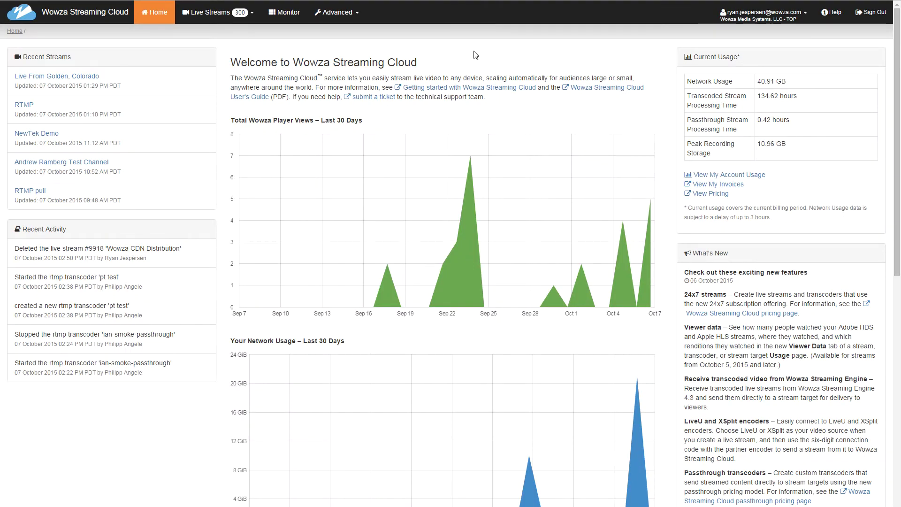
# Add a live stream named 'Wowza CDN Distribution' broadcasting from US West (Oregon), then go to video source settings
pyautogui.click(253, 13)
pyautogui.click(237, 40)
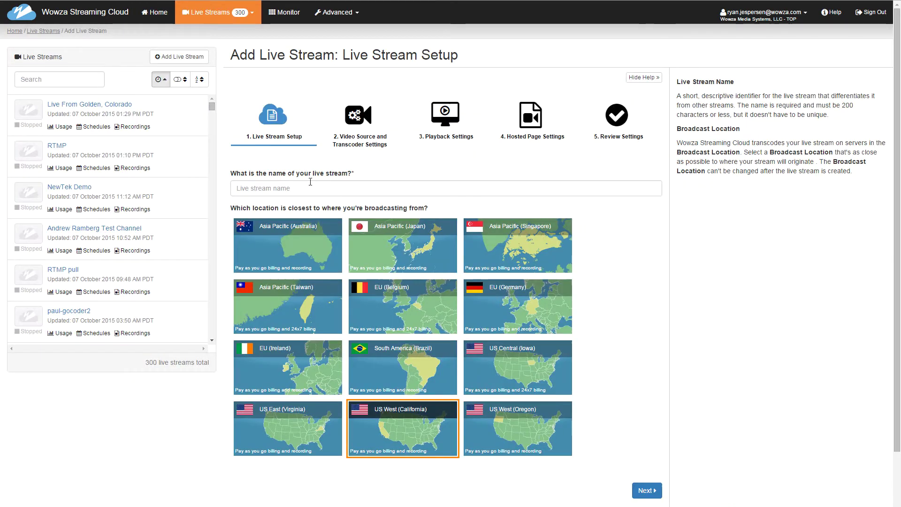
pyautogui.click(310, 181)
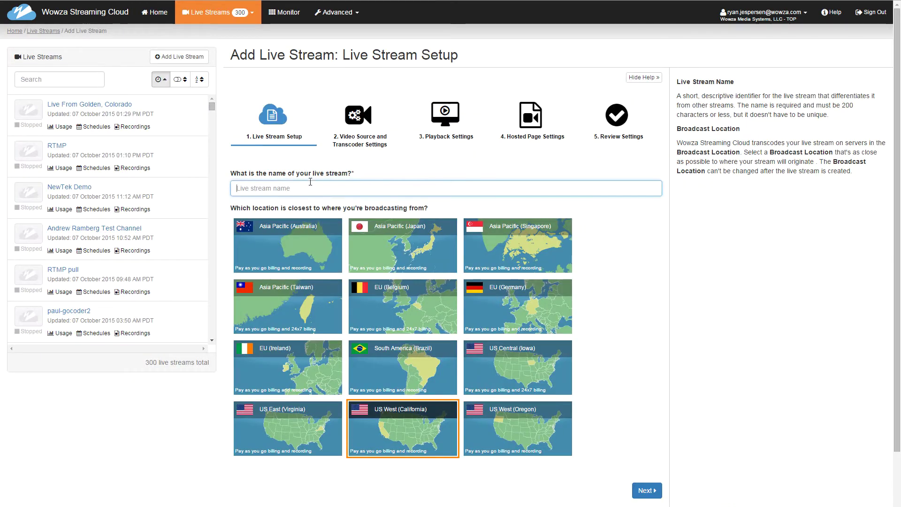
pyautogui.write('Wowz')
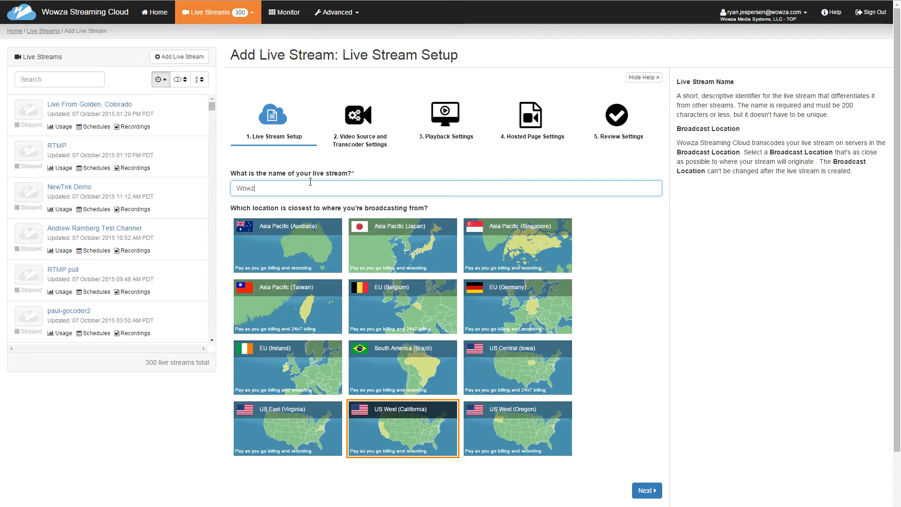
pyautogui.write('a CDN Distribution')
pyautogui.click(526, 421)
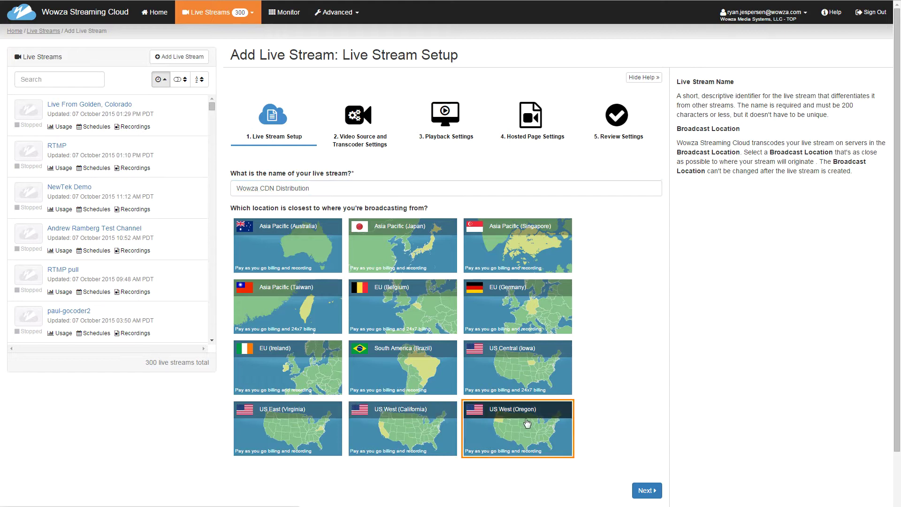
pyautogui.click(643, 489)
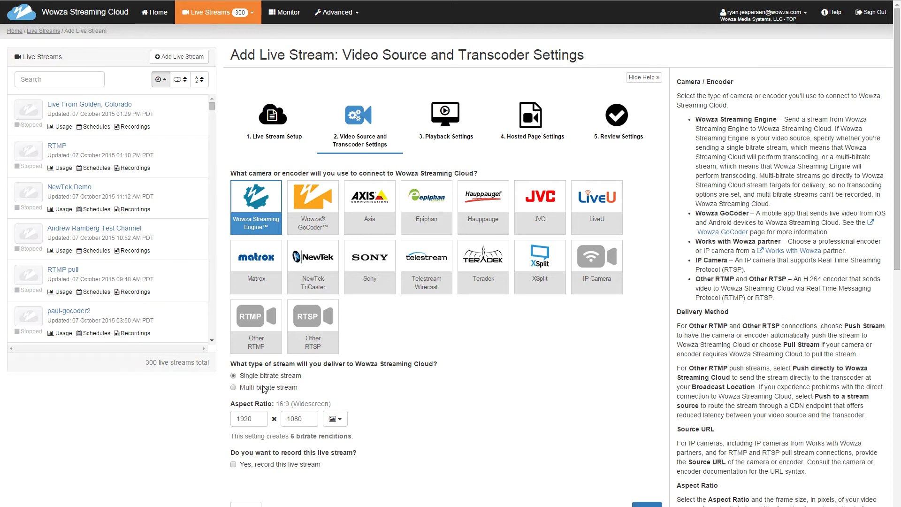
# Choose Multi-bitrate stream delivery and advance to Playback Settings
pyautogui.click(263, 389)
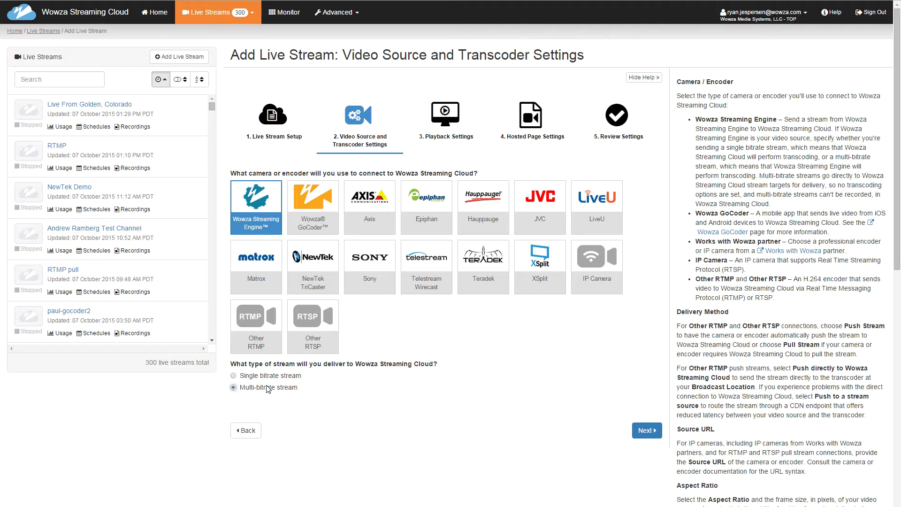
pyautogui.click(648, 430)
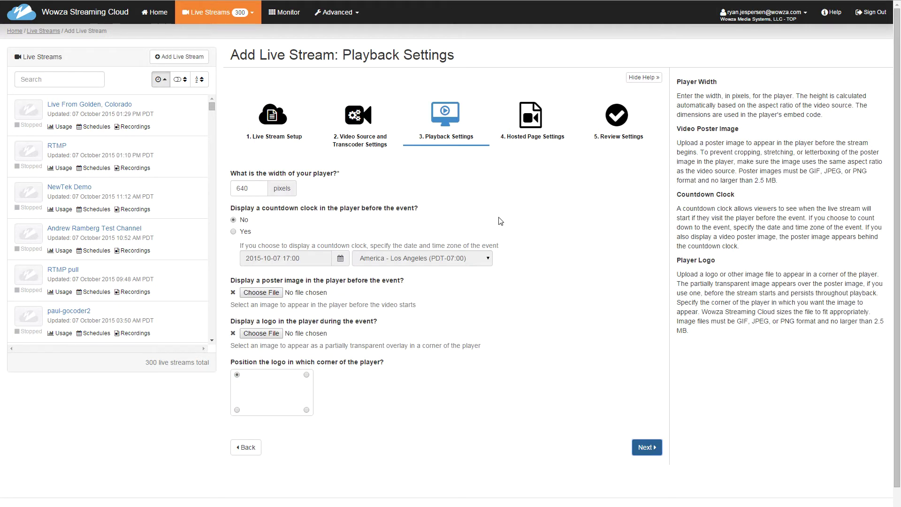
# Set the player width to 960 pixels and continue to the hosted page settings
pyautogui.doubleClick(251, 189)
pyautogui.write('960')
pyautogui.click(378, 170)
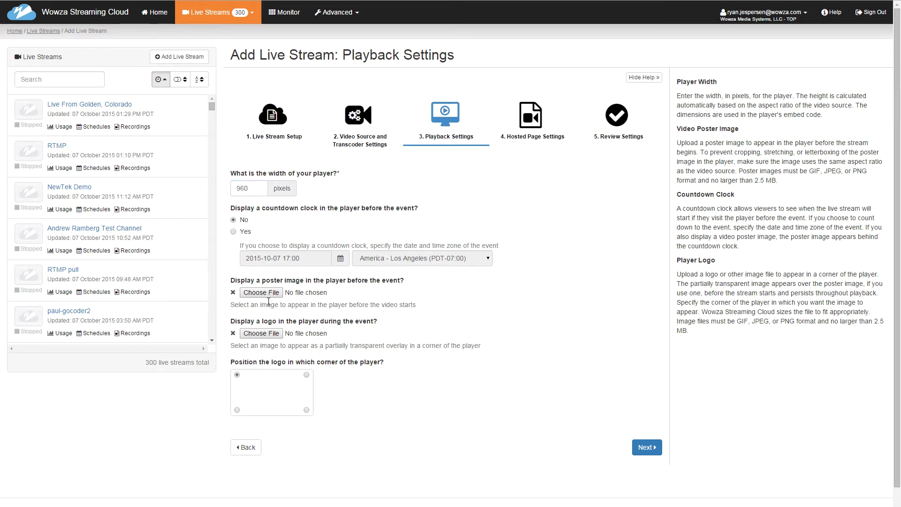
pyautogui.click(647, 448)
# Title the hosted page 'Wowza CDN Distribution', attach the wowza-logo.jpg logo, and continue to review
pyautogui.click(284, 229)
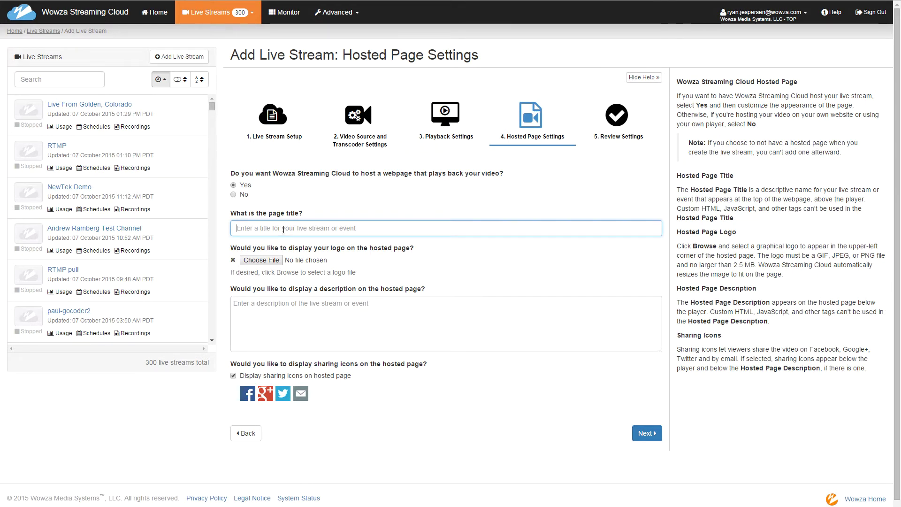
pyautogui.write('Wowza')
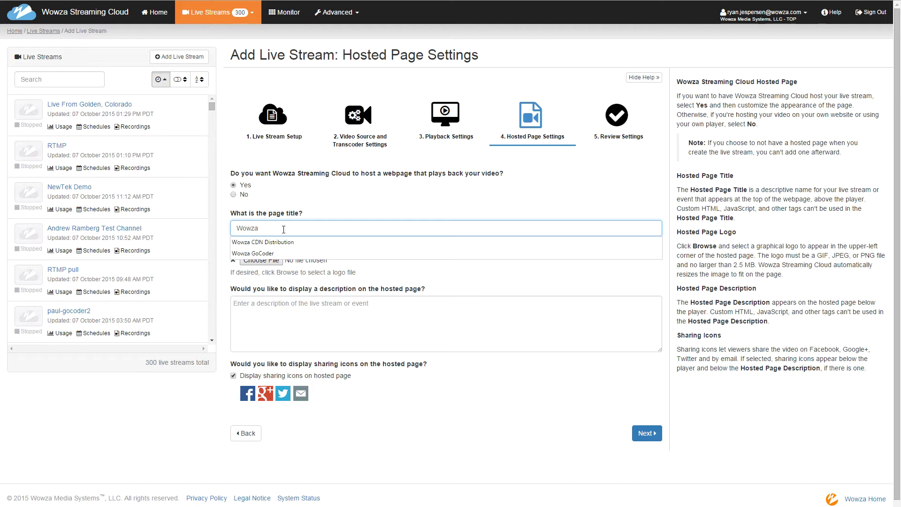
pyautogui.click(283, 242)
pyautogui.click(269, 260)
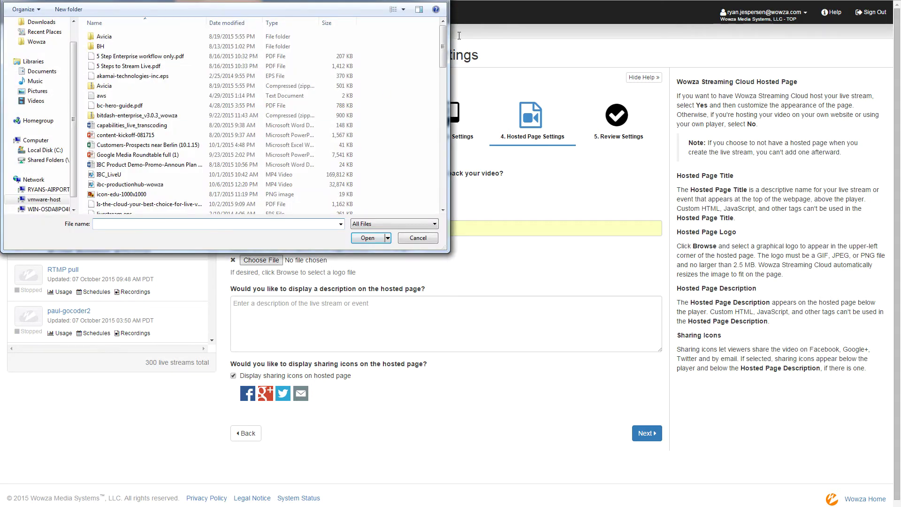
pyautogui.scroll(-5, 268, 201)
pyautogui.click(113, 62)
pyautogui.click(374, 237)
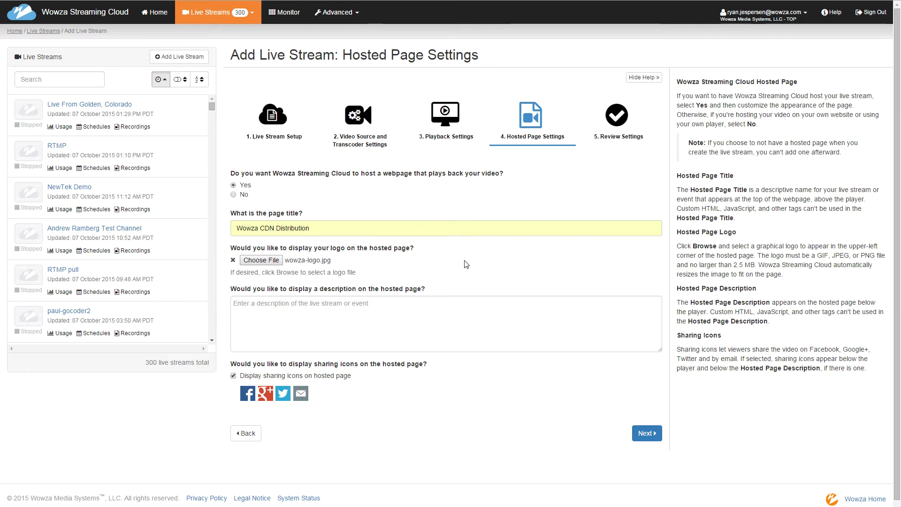
pyautogui.click(647, 436)
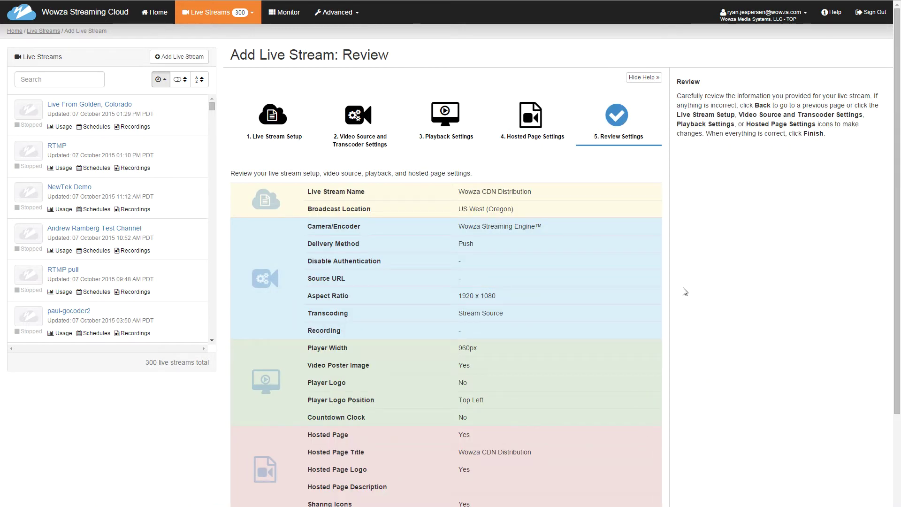
# Finish creating the Wowza CDN Distribution stream and select its connection code on the overview page
pyautogui.scroll(-1, 684, 291)
pyautogui.scroll(-1, 685, 291)
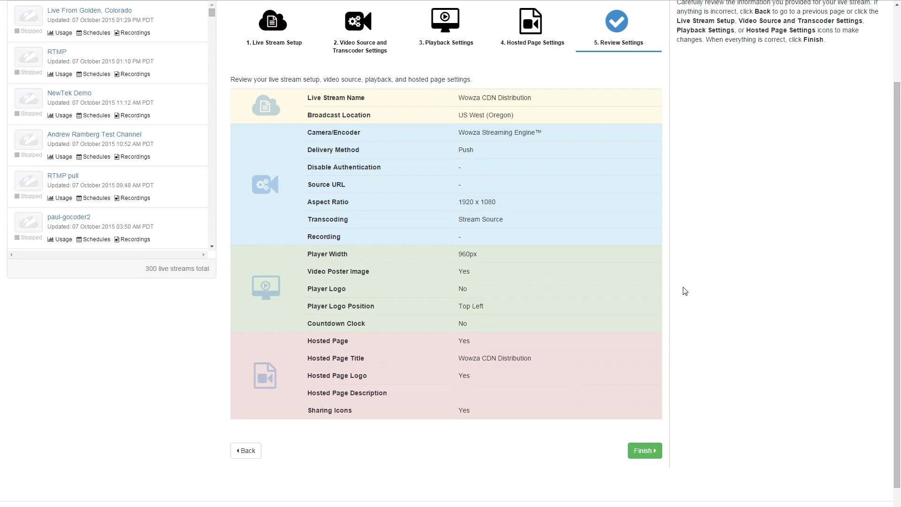
pyautogui.click(649, 450)
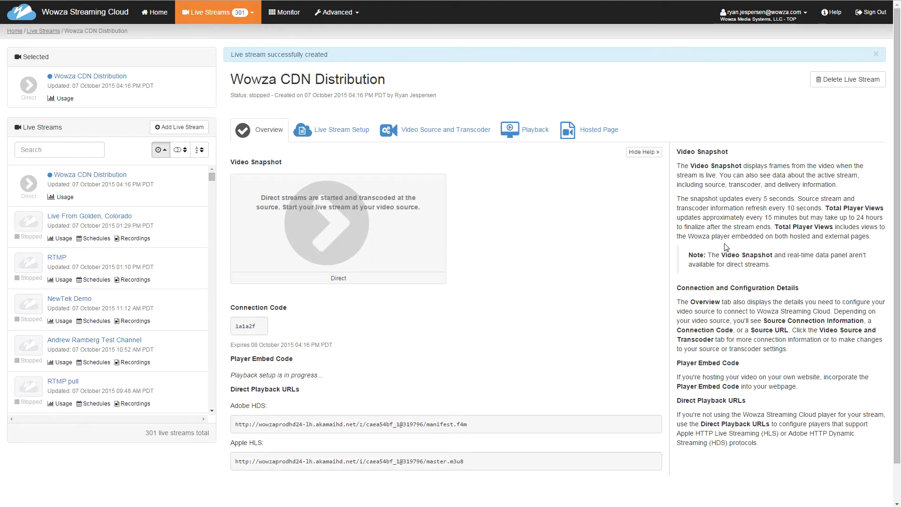
pyautogui.doubleClick(245, 326)
pyautogui.hotkey('ctrl', 'c')
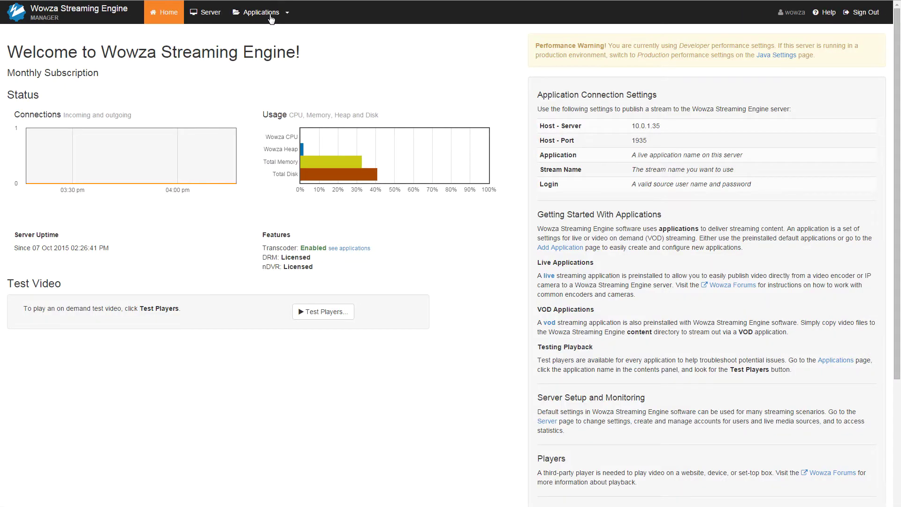
# In the live application's sources, connect an Axis camera by pasting IP 198.233.230.244
pyautogui.click(271, 16)
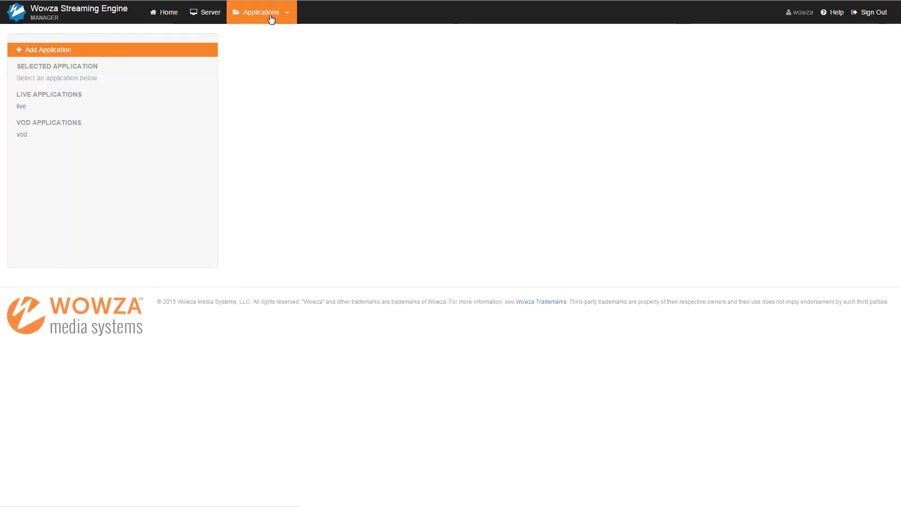
pyautogui.click(21, 106)
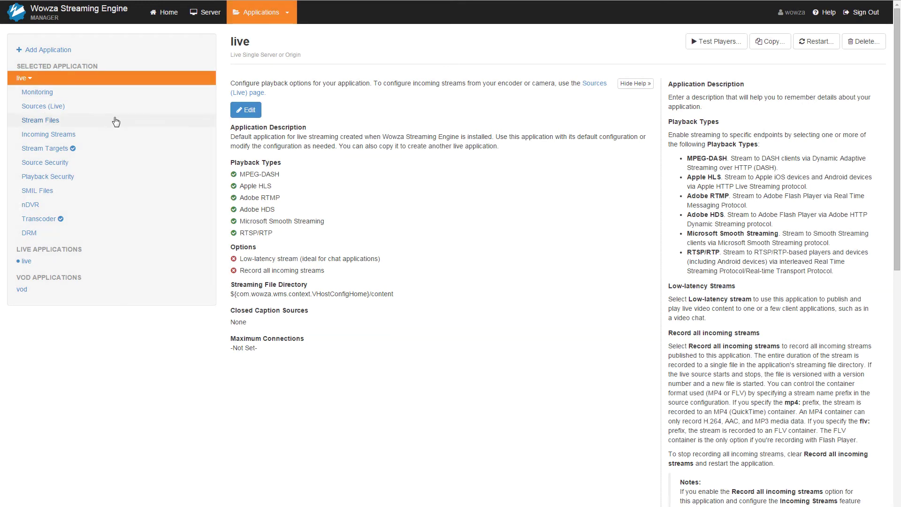
pyautogui.click(60, 107)
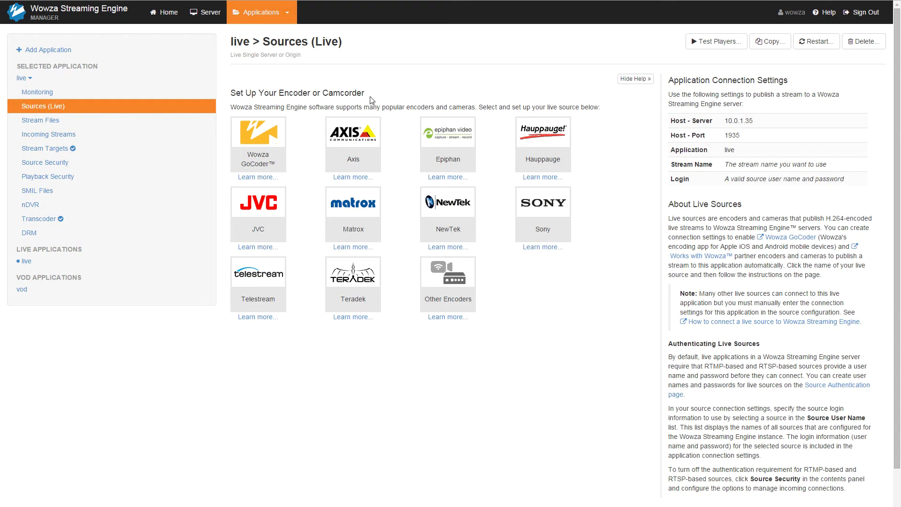
pyautogui.click(347, 140)
pyautogui.click(264, 238)
pyautogui.write('198.233.230.244')
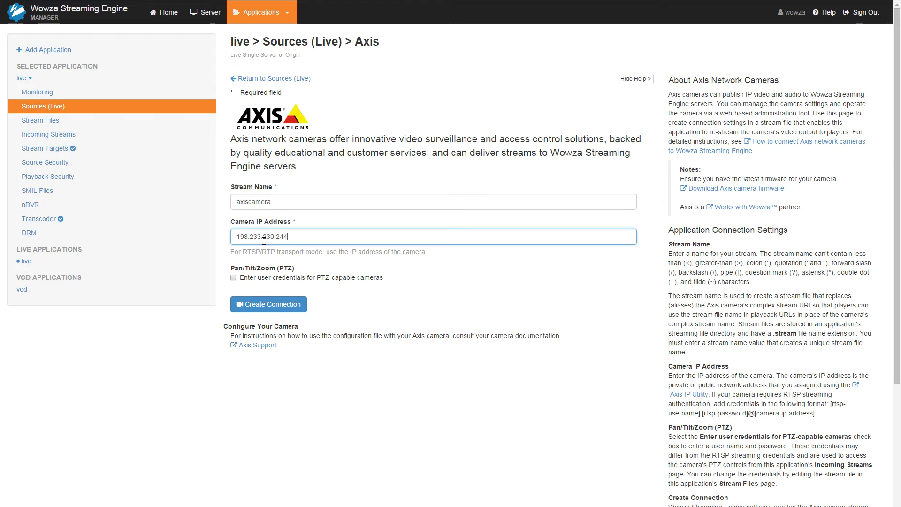
pyautogui.click(277, 304)
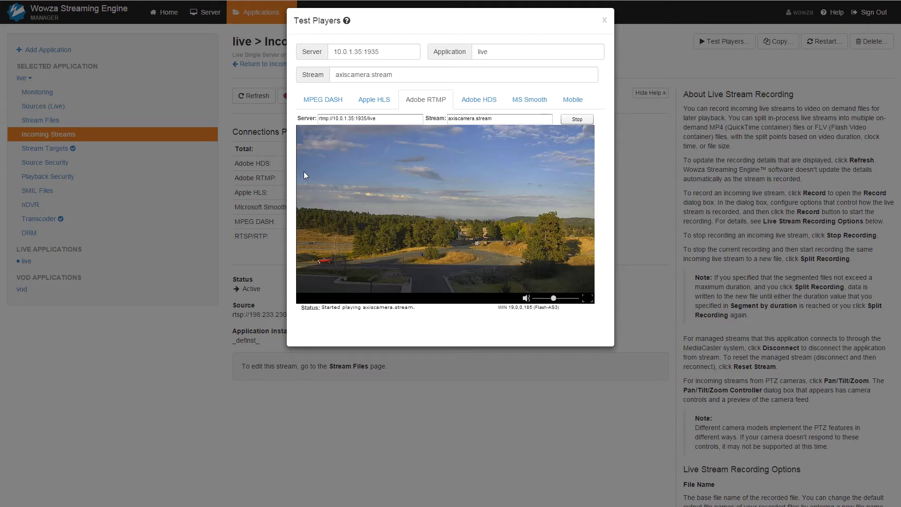
# Close the stream preview, review the incoming streams, and go to the live application's stream targets
pyautogui.press('Escape')
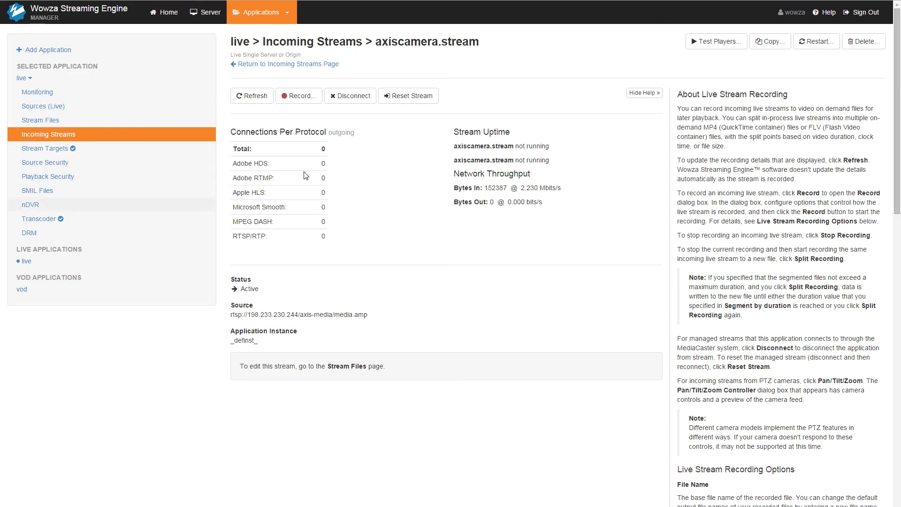
pyautogui.press('Return')
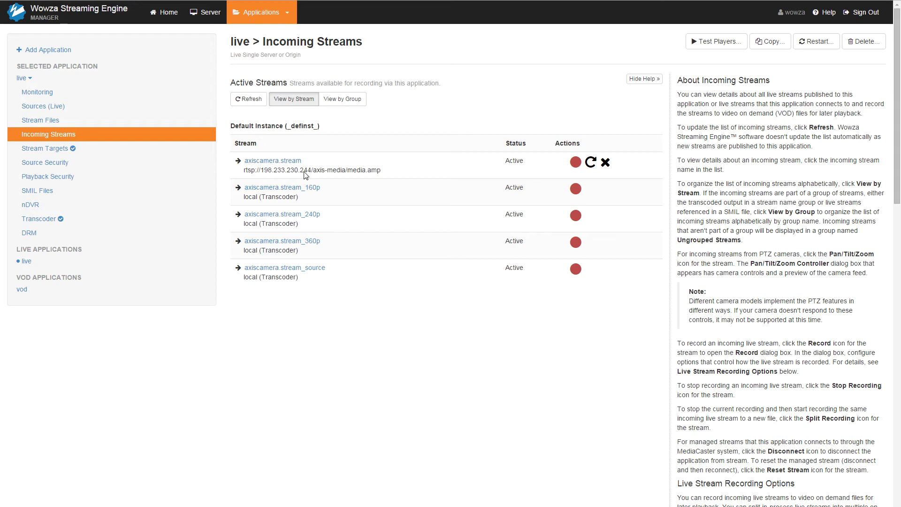
pyautogui.press('Return')
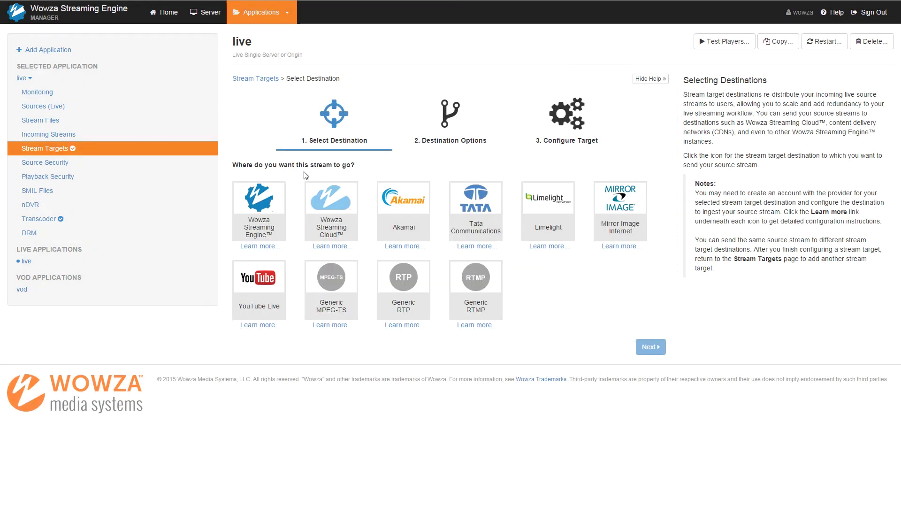
# Choose Wowza Streaming Cloud as the destination and paste the stream's connection code
pyautogui.click(306, 183)
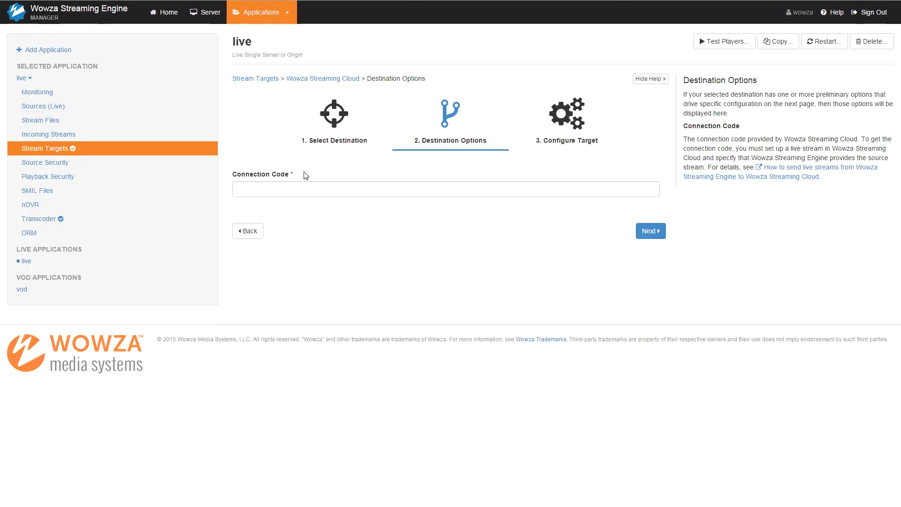
pyautogui.click(305, 175)
pyautogui.hotkey('ctrl', 'v')
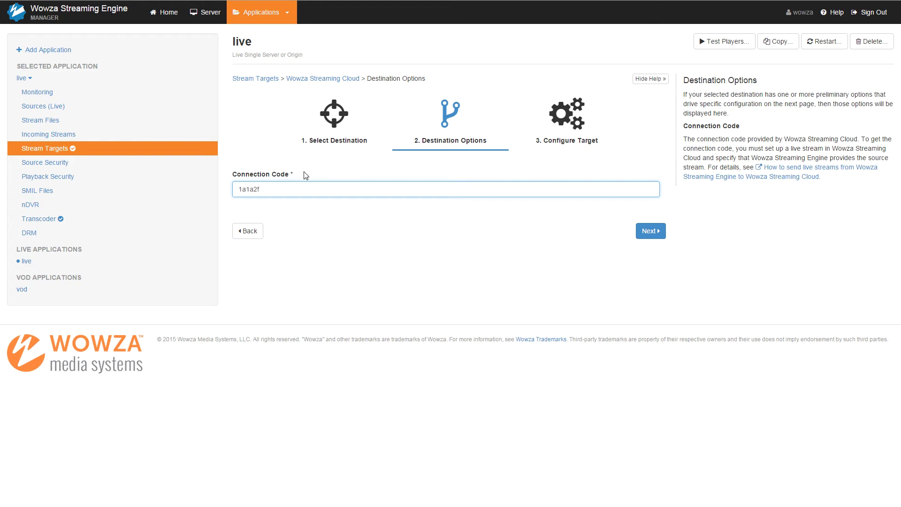
pyautogui.press('Return')
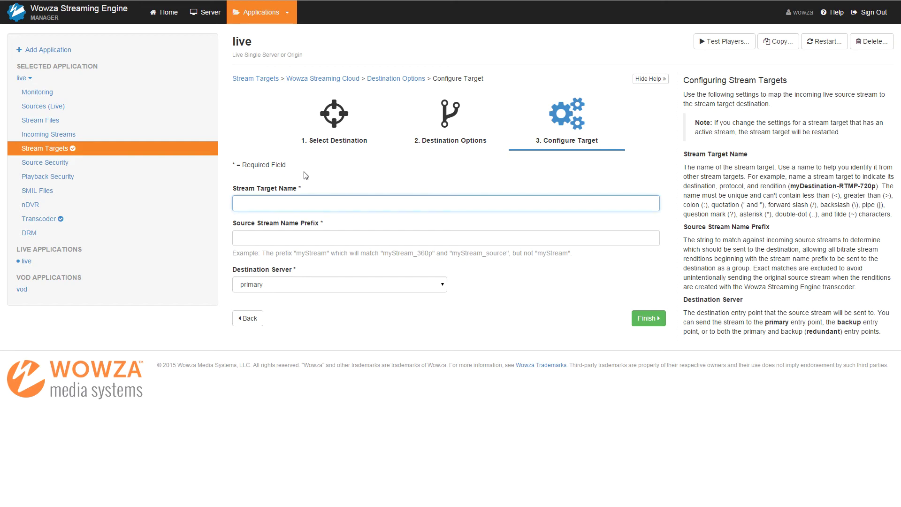
# Name the target 'AXIS IP Camera' with prefix axiscamera on the primary server, and finish
pyautogui.write('AXIS IP Camera')
pyautogui.press('Tab')
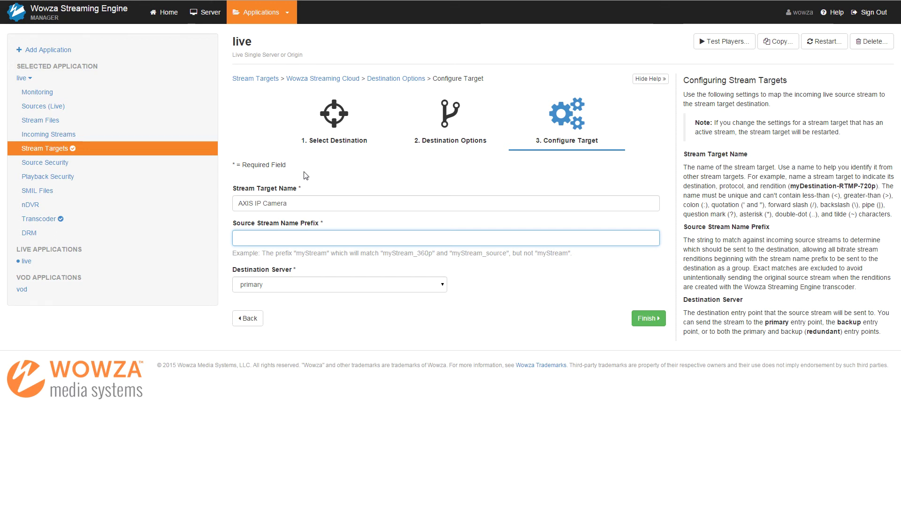
pyautogui.write('a')
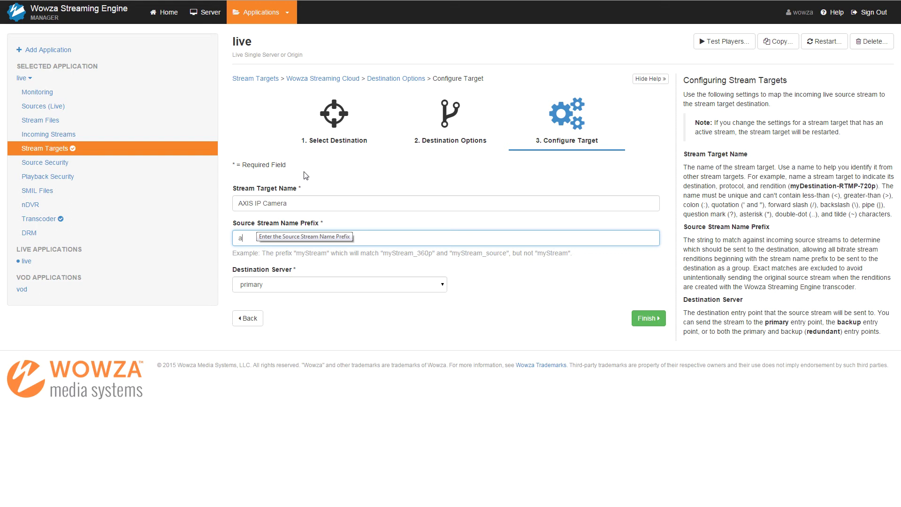
pyautogui.write('xiscamera')
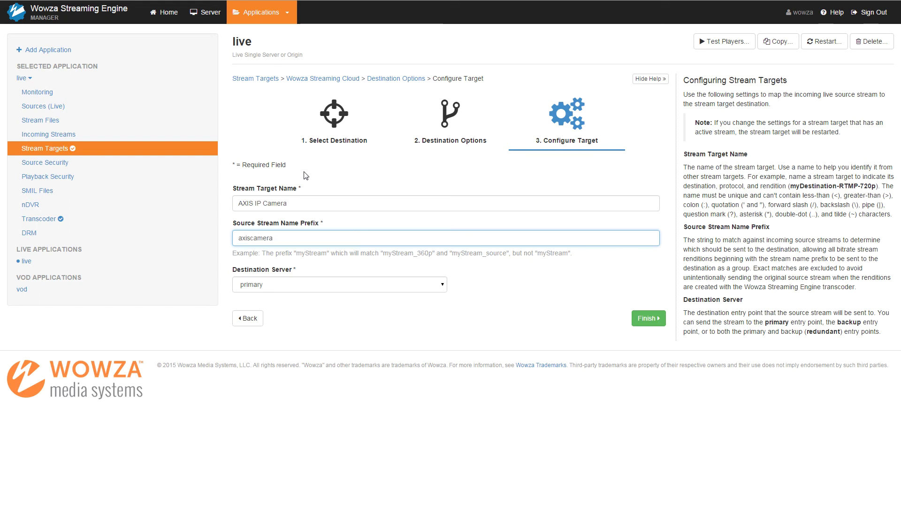
pyautogui.press('Tab')
pyautogui.hotkey('alt', 'Down')
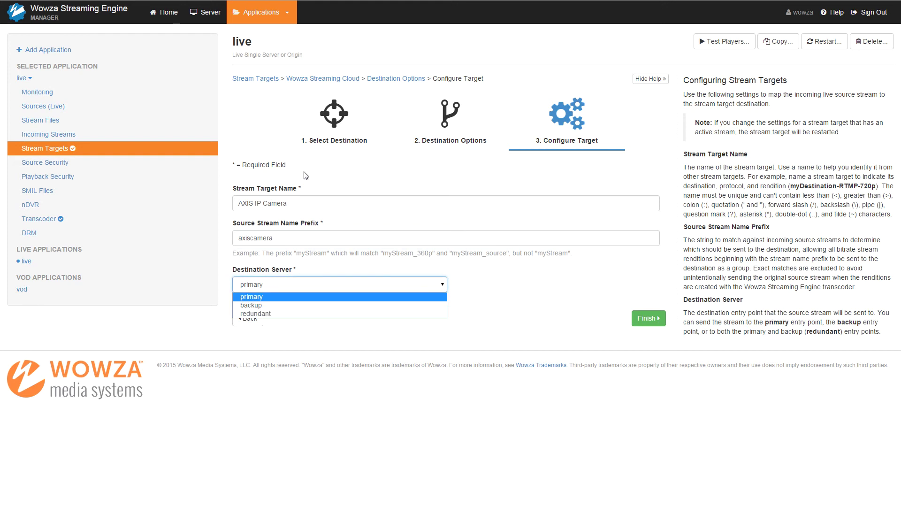
pyautogui.press('Return')
pyautogui.press('Tab')
pyautogui.press('Tab')
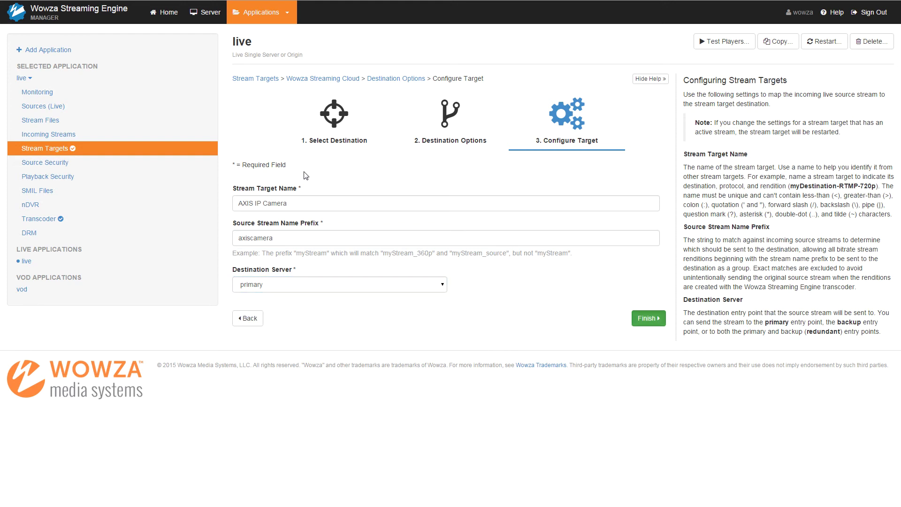
pyautogui.press('Return')
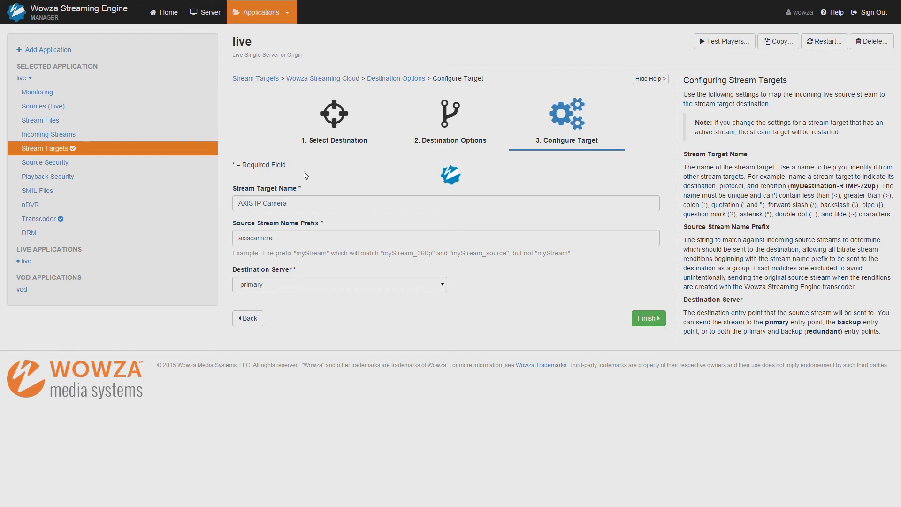